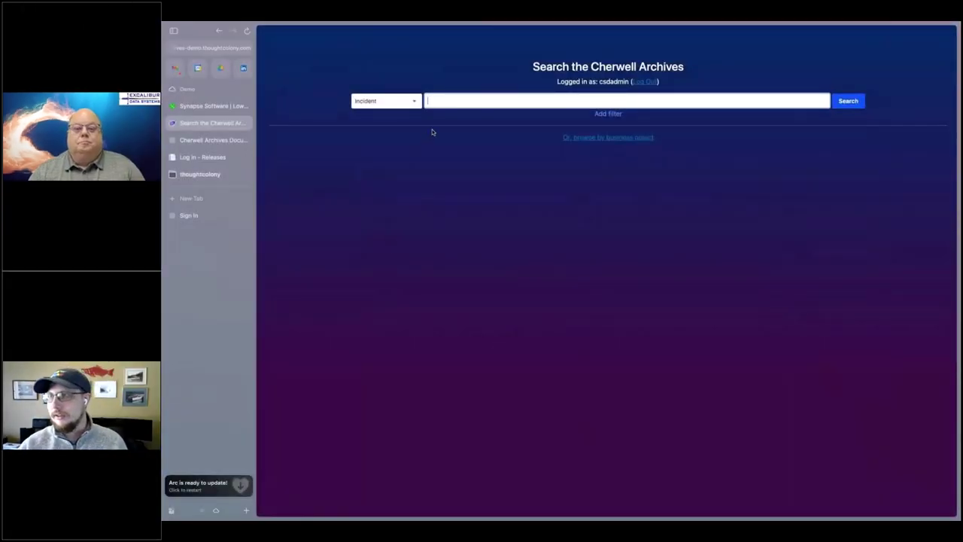
# - Search incidents for 'blue screen' and add a Field filter on CustomerDisplayName
pyautogui.click(439, 102)
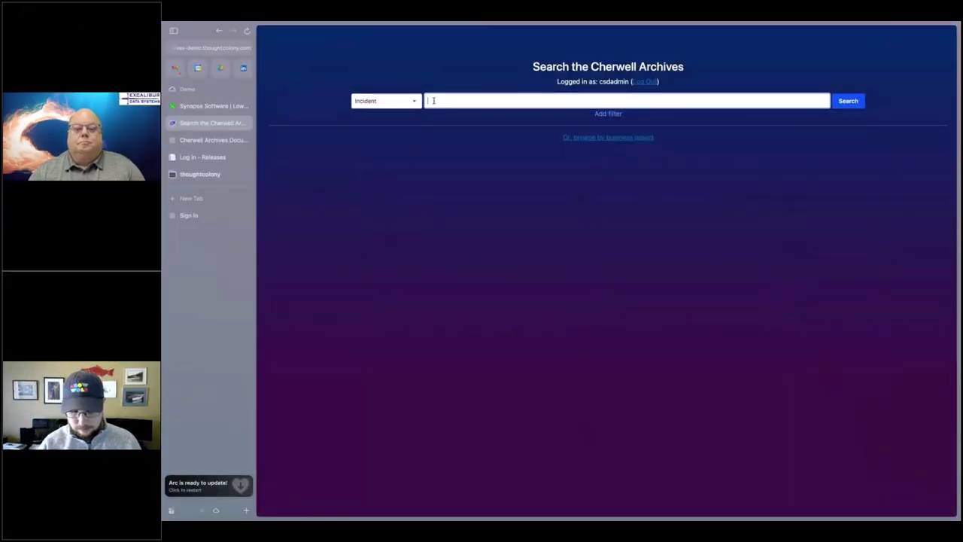
pyautogui.write('biue screen')
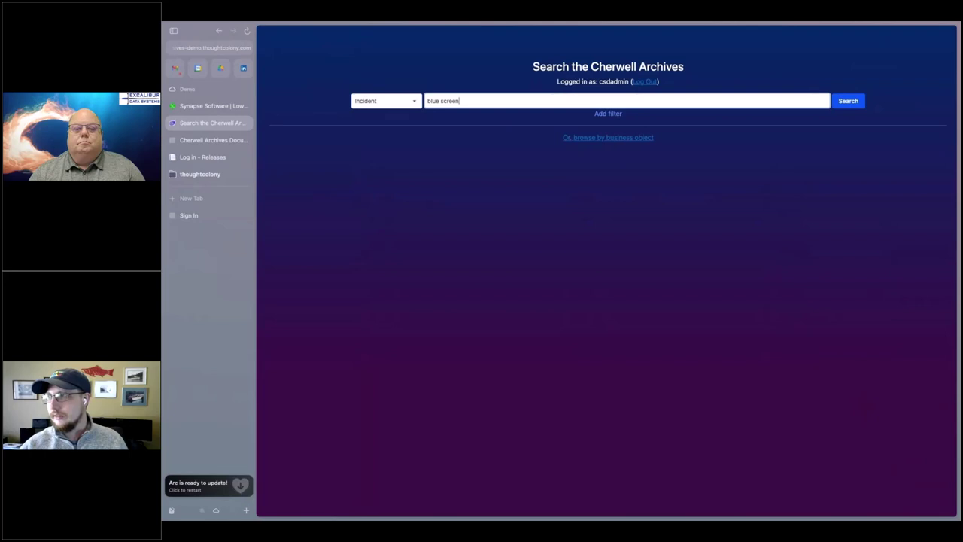
pyautogui.click(611, 113)
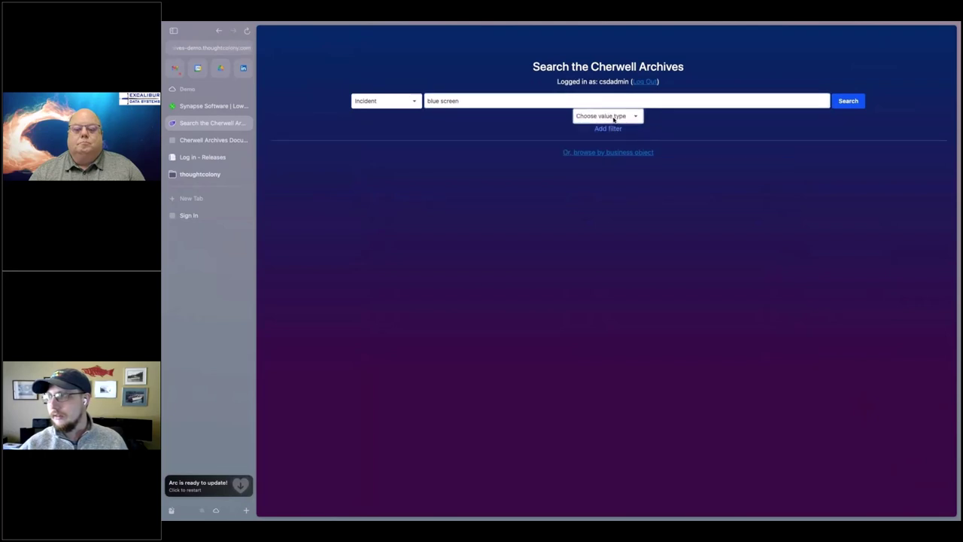
pyautogui.click(613, 119)
pyautogui.click(594, 160)
pyautogui.click(603, 119)
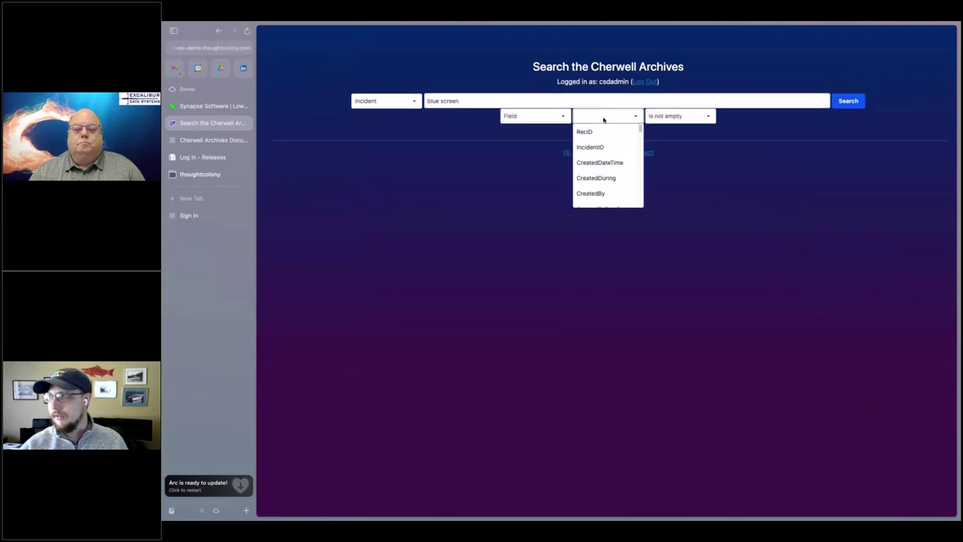
pyautogui.scroll(-5, 594, 162)
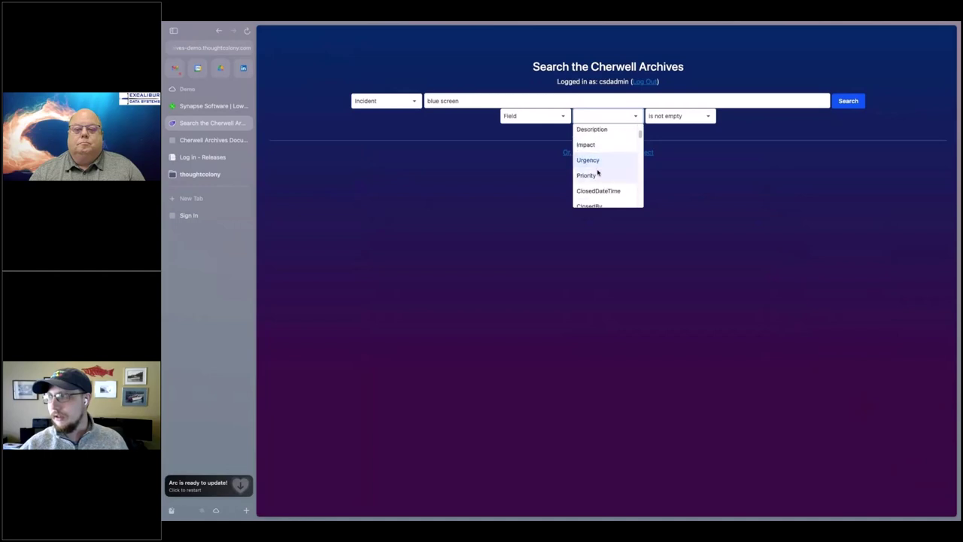
pyautogui.scroll(-5, 597, 173)
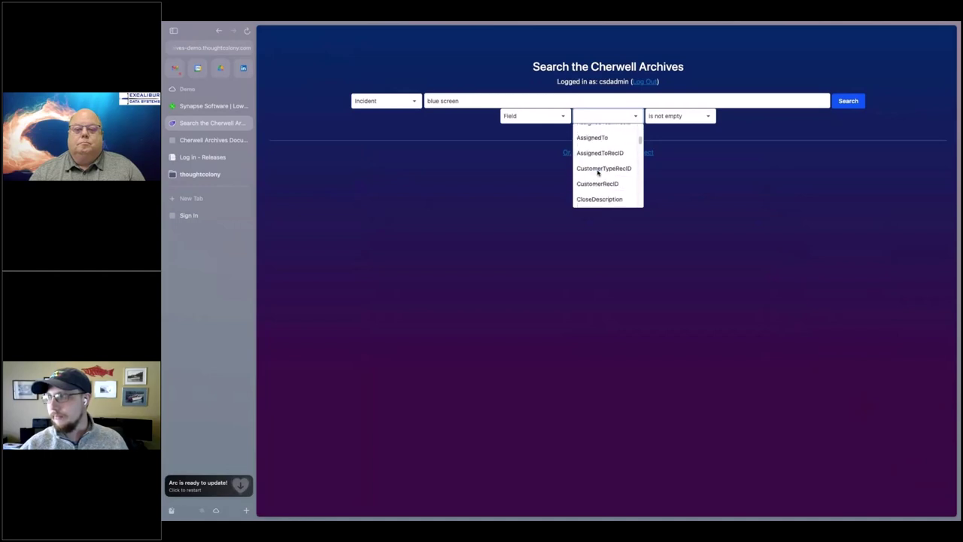
pyautogui.scroll(-5, 597, 173)
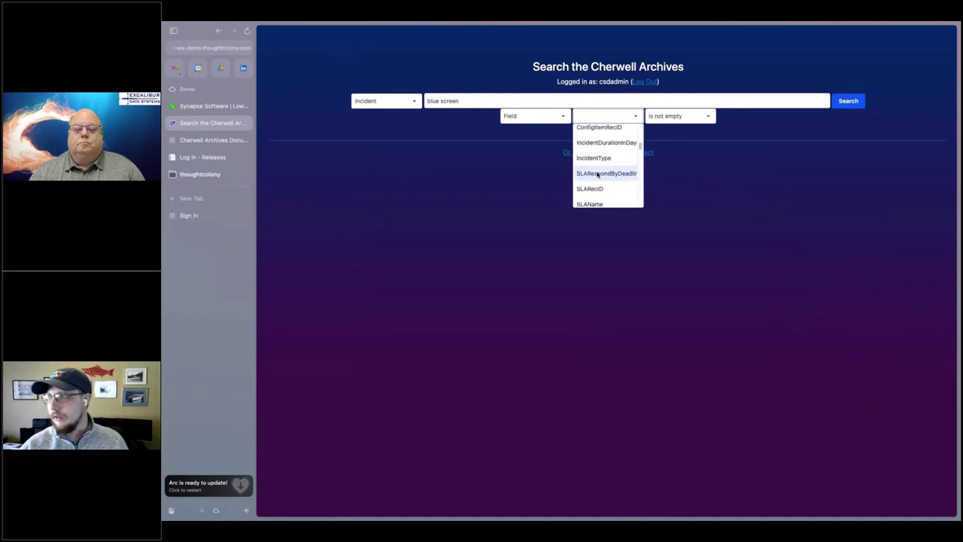
pyautogui.scroll(-3, 597, 173)
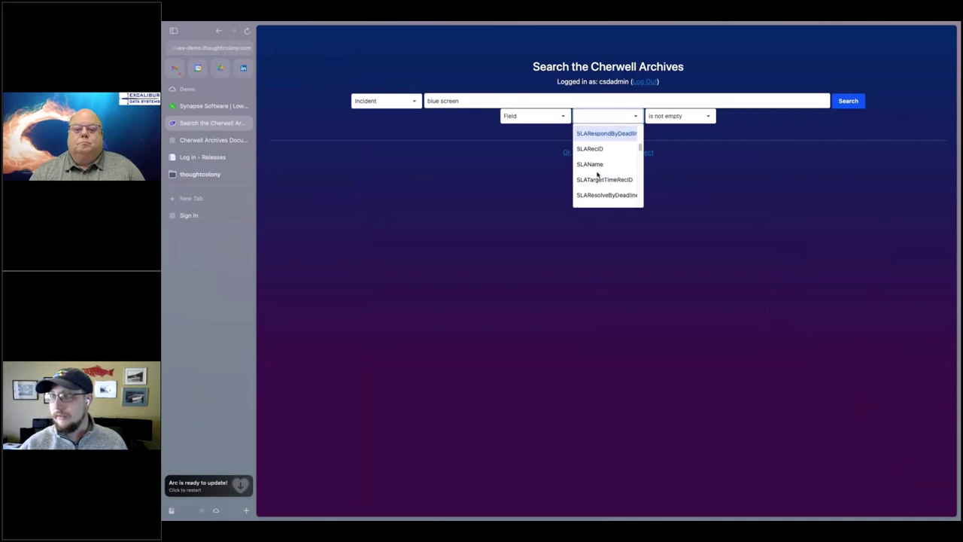
pyautogui.scroll(-5, 597, 173)
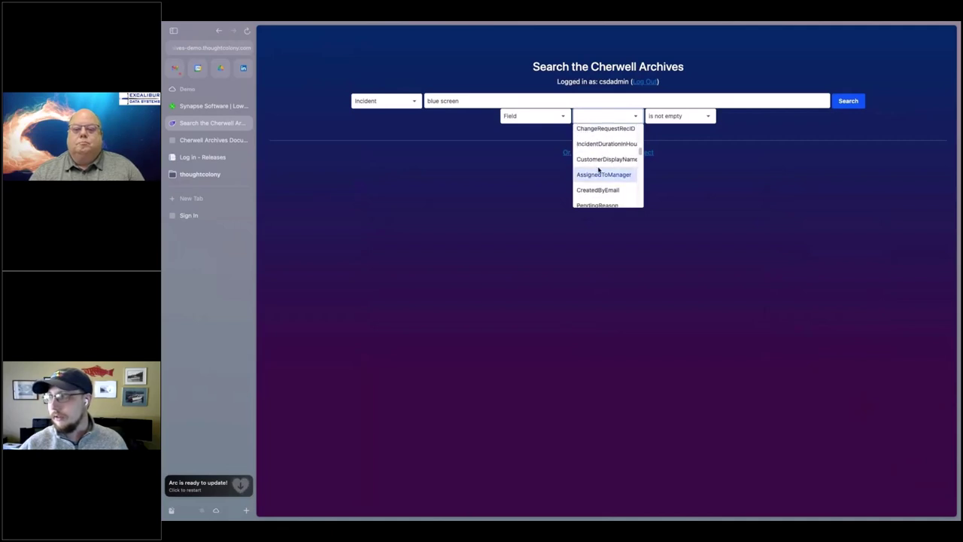
pyautogui.click(602, 159)
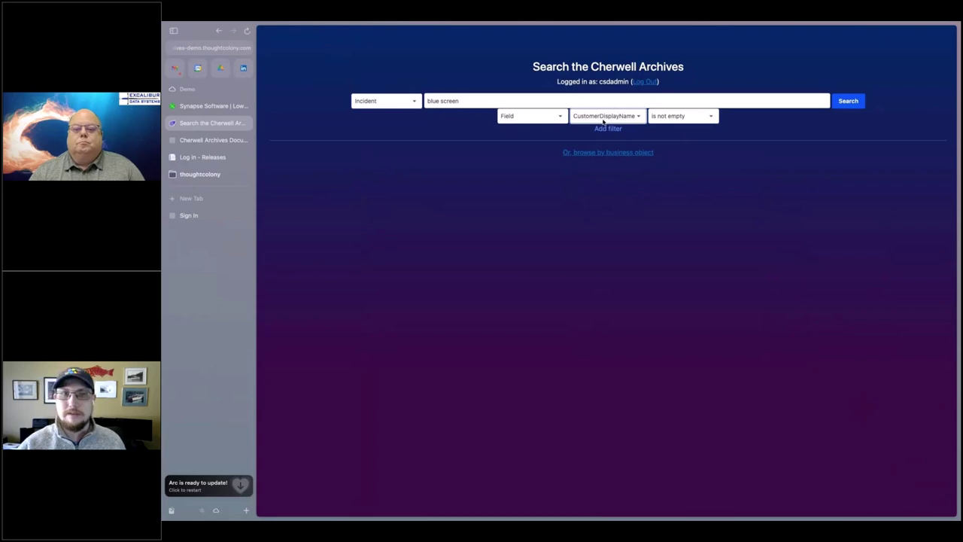
# - Require CustomerDisplayName to equal a specific customer's name and run the filtered search
pyautogui.click(667, 119)
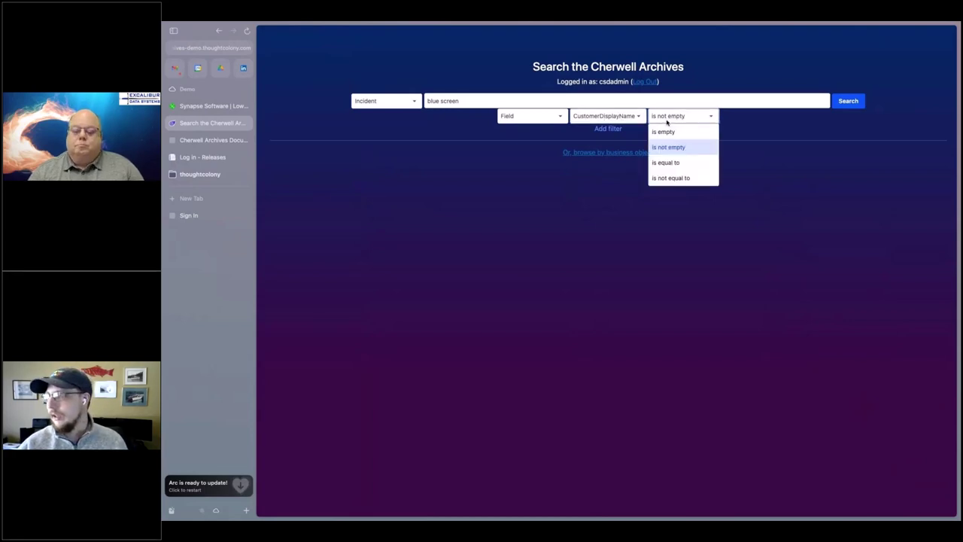
pyautogui.click(673, 164)
pyautogui.click(728, 117)
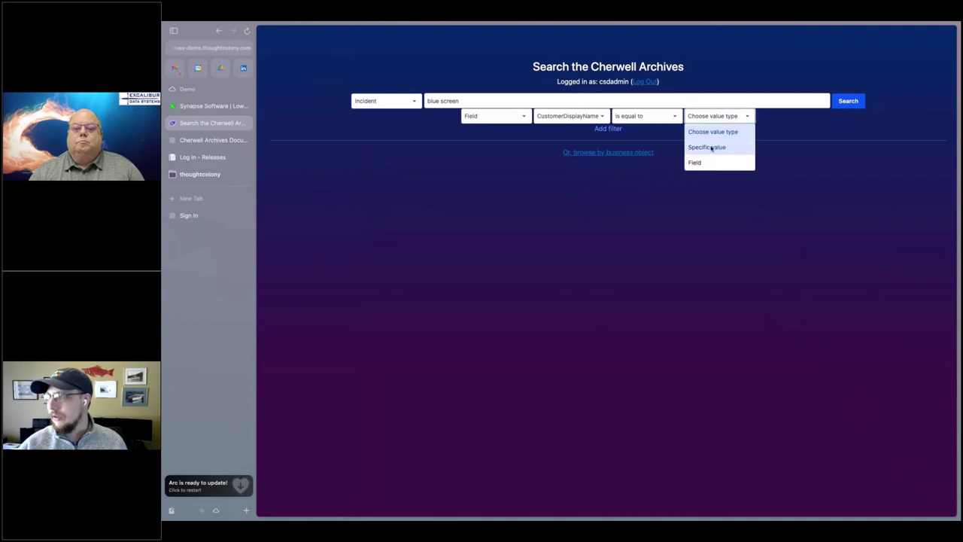
pyautogui.click(710, 149)
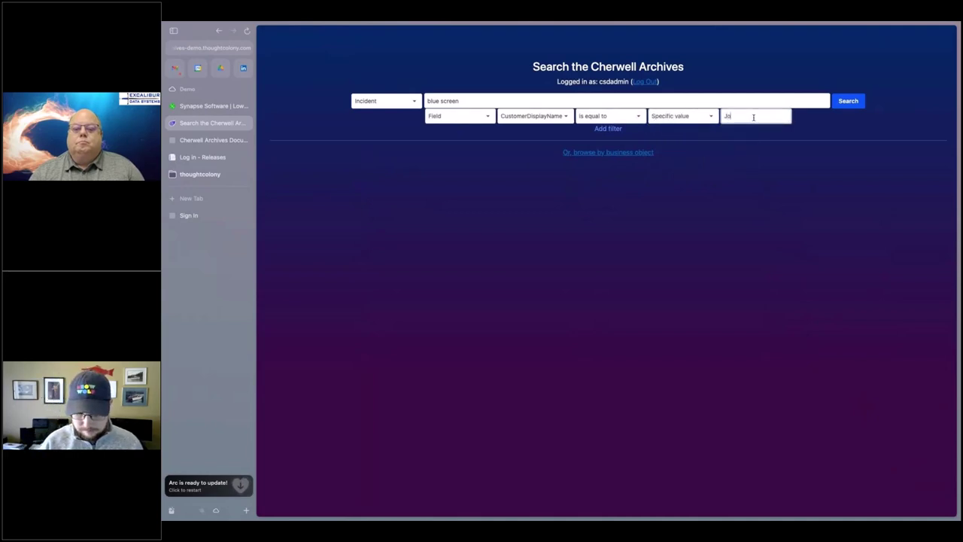
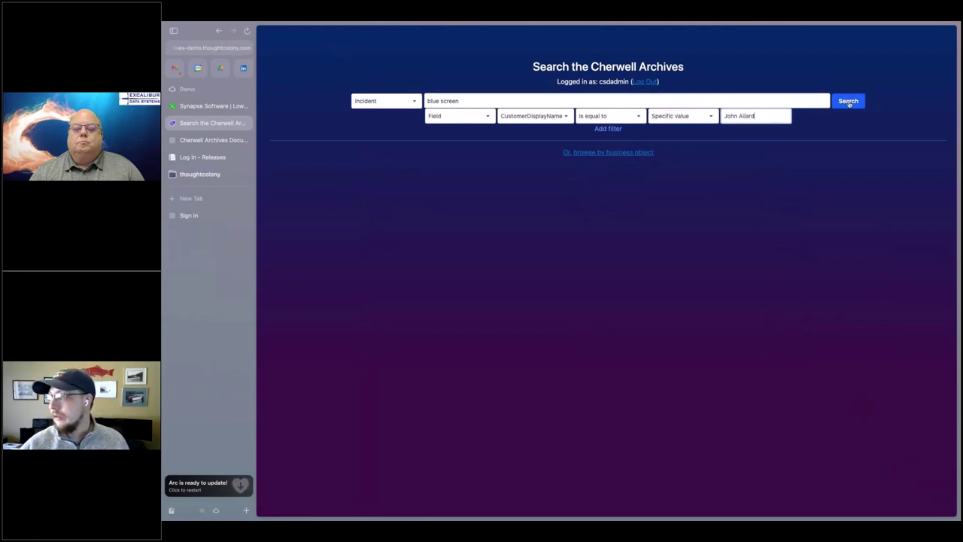
pyautogui.click(847, 102)
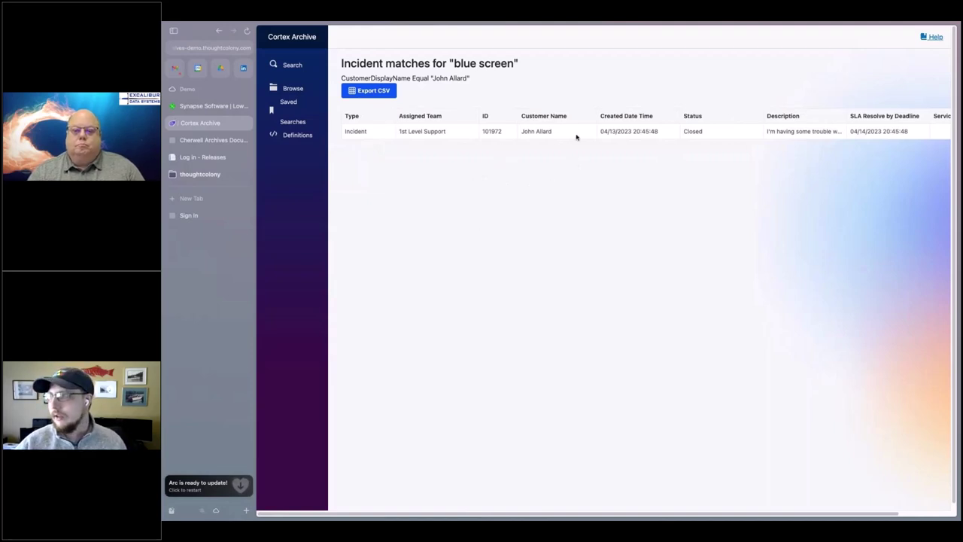
# - Open incident 101972 from the results to view its Overview
pyautogui.click(576, 135)
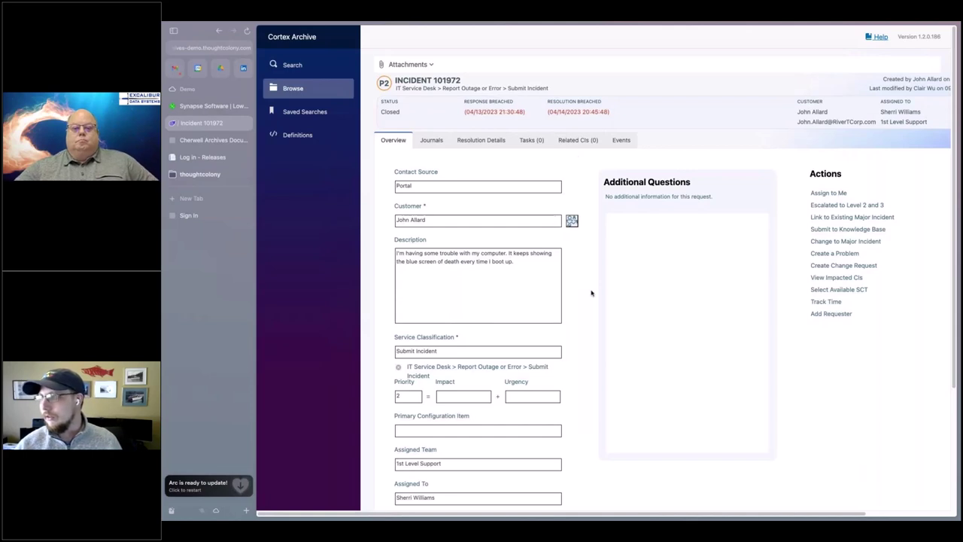
pyautogui.scroll(-1, 591, 293)
pyautogui.scroll(1, 444, 118)
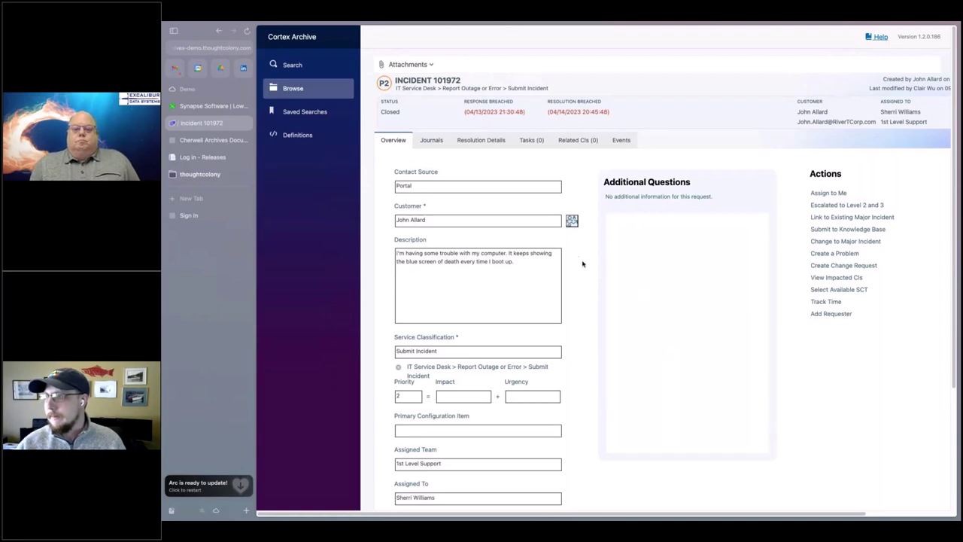
pyautogui.scroll(-1, 437, 226)
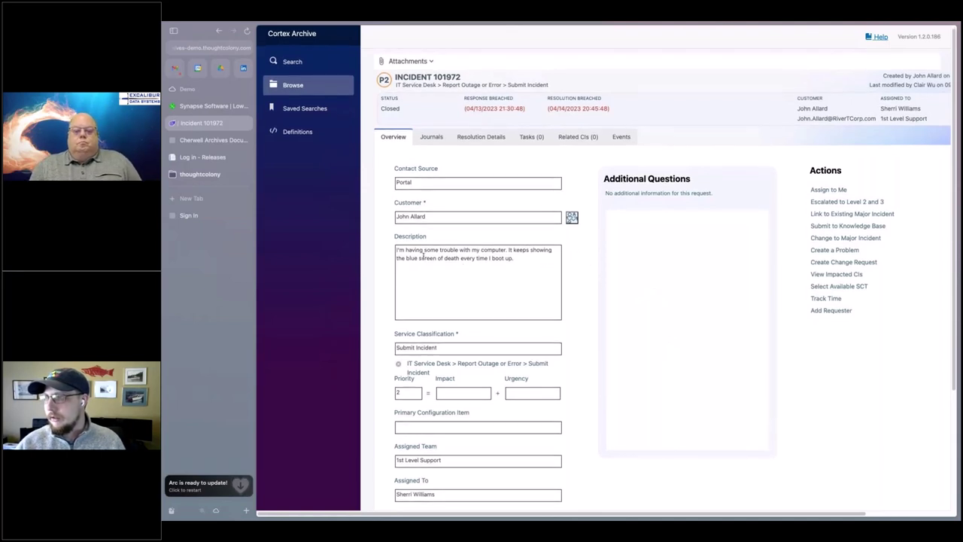
pyautogui.moveTo(513, 258); pyautogui.dragTo(461, 256)
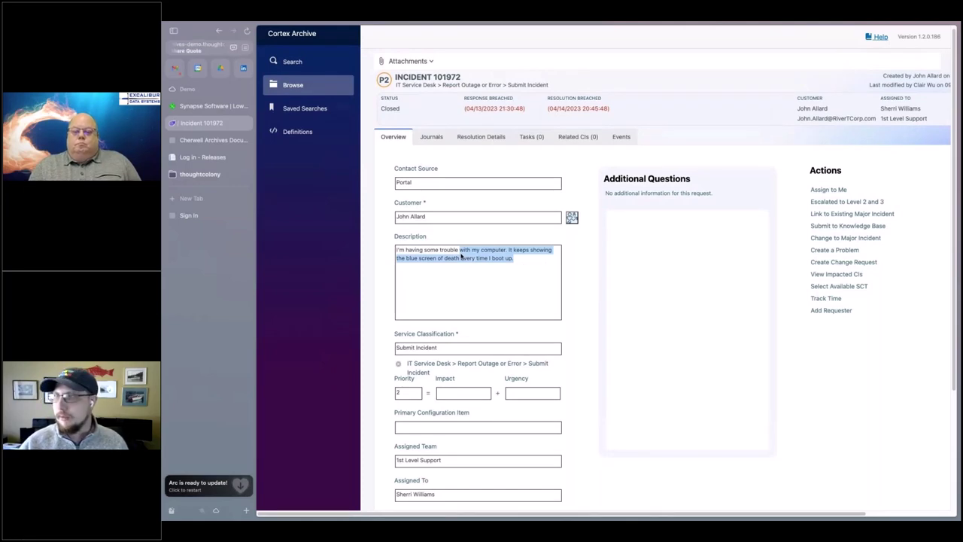
pyautogui.scroll(-1, 534, 263)
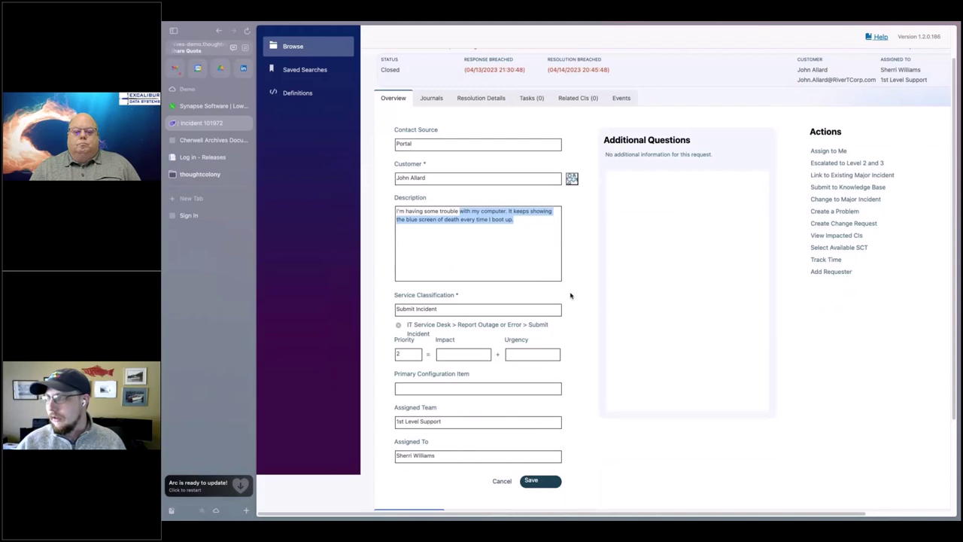
pyautogui.scroll(1, 572, 296)
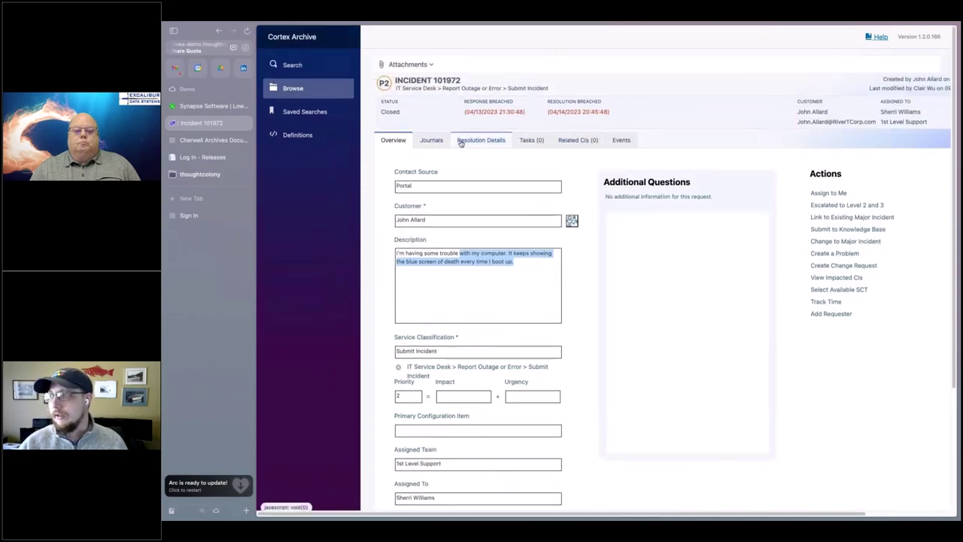
# - Show incident 101972's Journals, open the first Journal - History entry, then go back
pyautogui.click(434, 141)
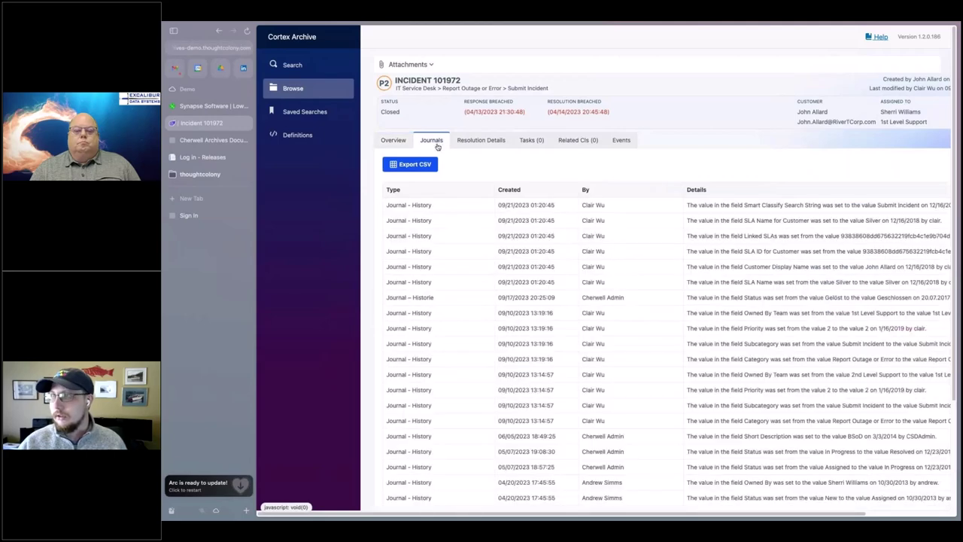
pyautogui.click(470, 206)
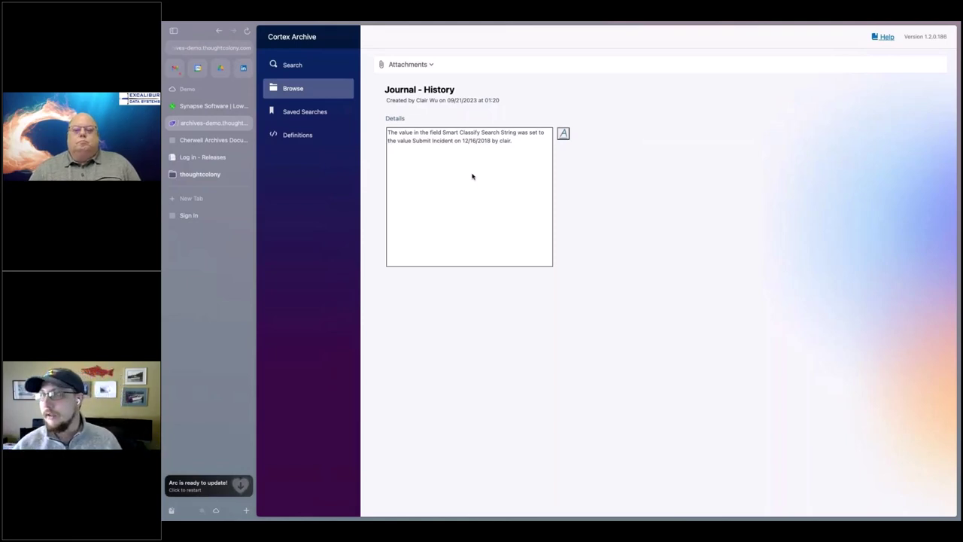
pyautogui.click(220, 31)
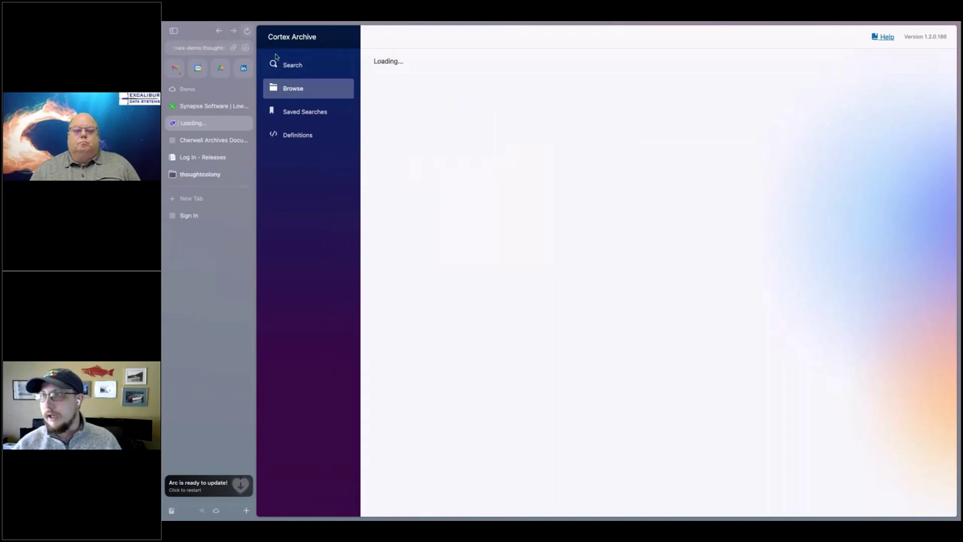
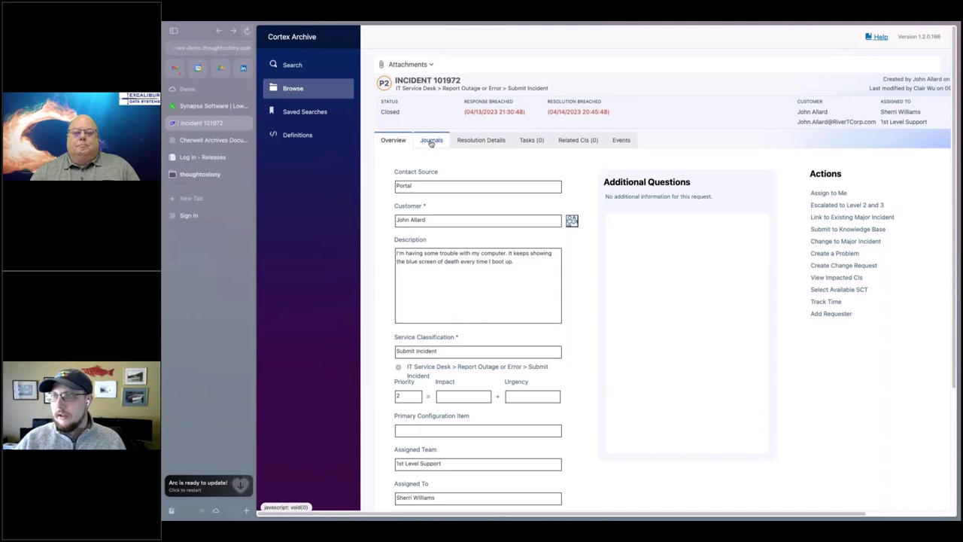
# - View the Incident saved searches (Core, Global, User), then go to the Browse page
pyautogui.click(314, 113)
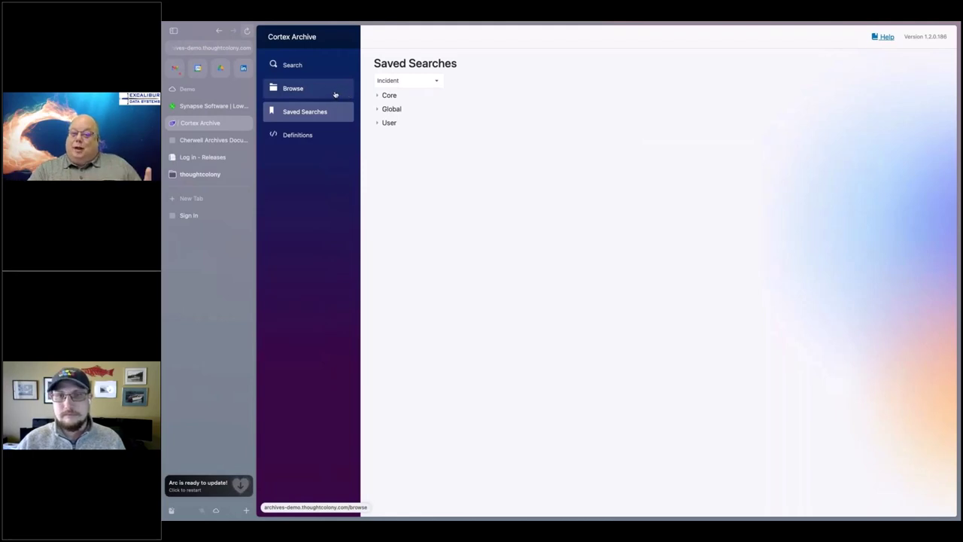
pyautogui.click(333, 92)
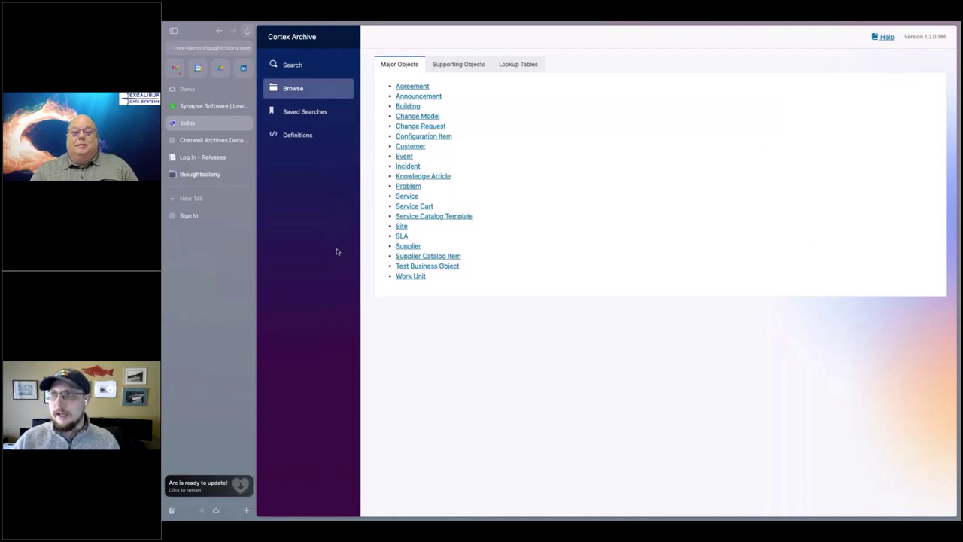
# - On the Browse page, check the Supporting Objects list, then return to Major Objects
pyautogui.click(292, 93)
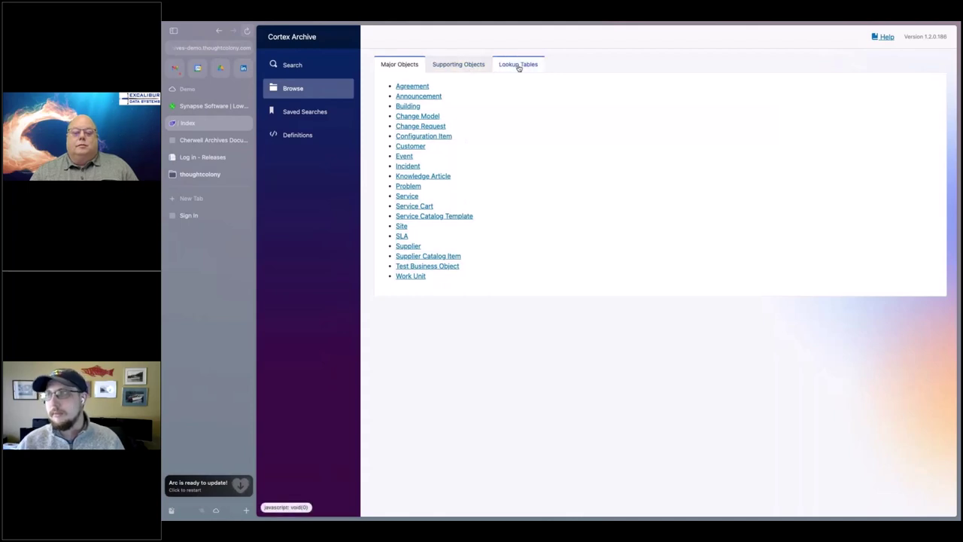
pyautogui.click(466, 65)
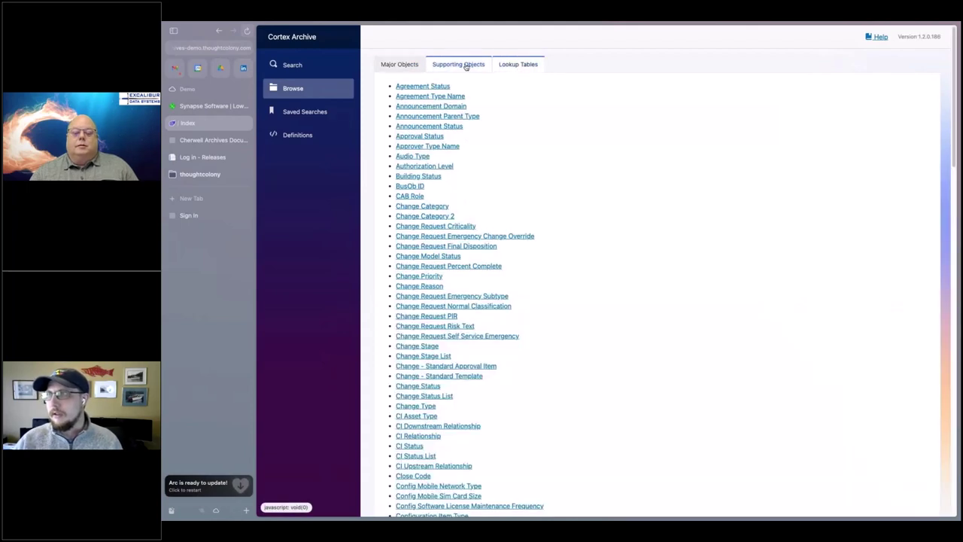
pyautogui.click(400, 68)
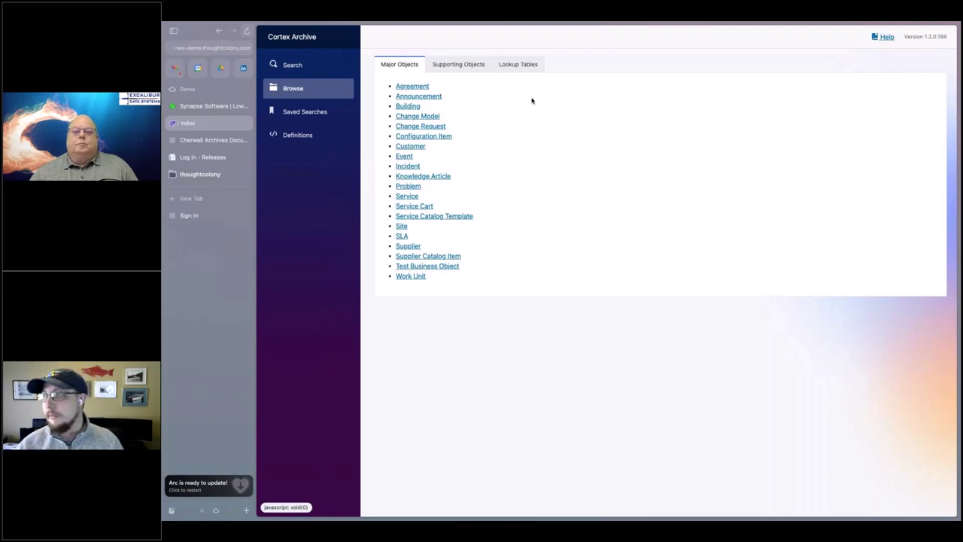
# - Open the archived Configuration Item records list and reload the page
pyautogui.click(430, 137)
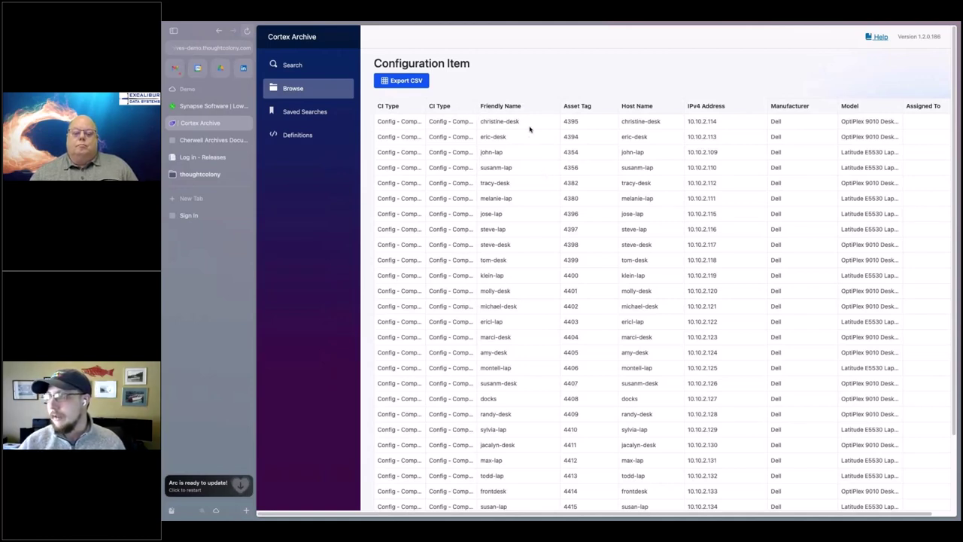
pyautogui.press('super+r')
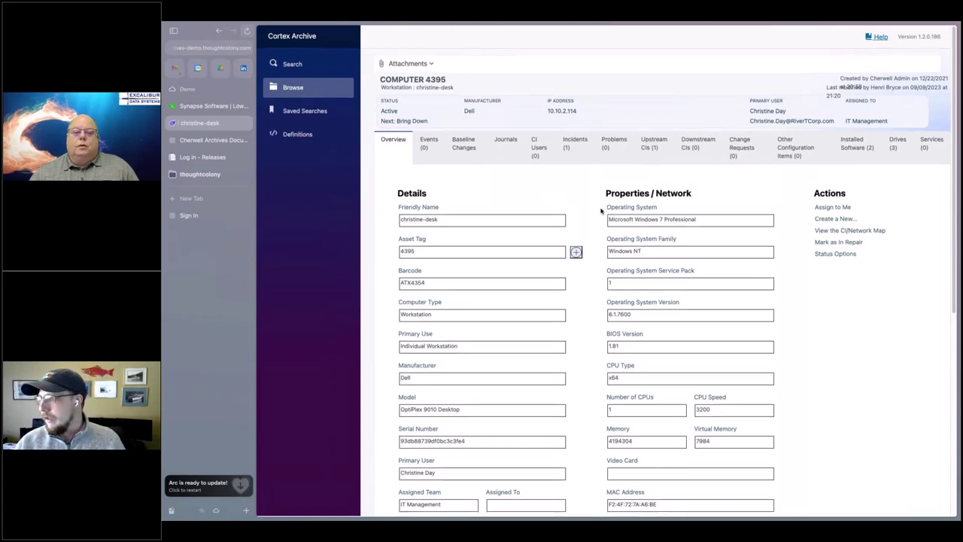
# - Review the christine-desk computer record's fields, then return to the Browse page
pyautogui.scroll(-1, 602, 211)
pyautogui.scroll(-5, 600, 210)
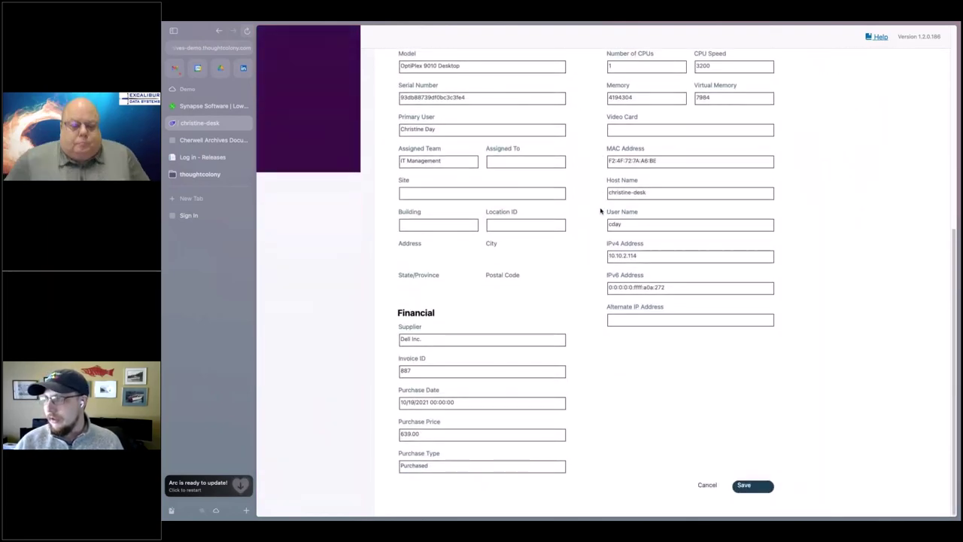
pyautogui.scroll(5, 600, 210)
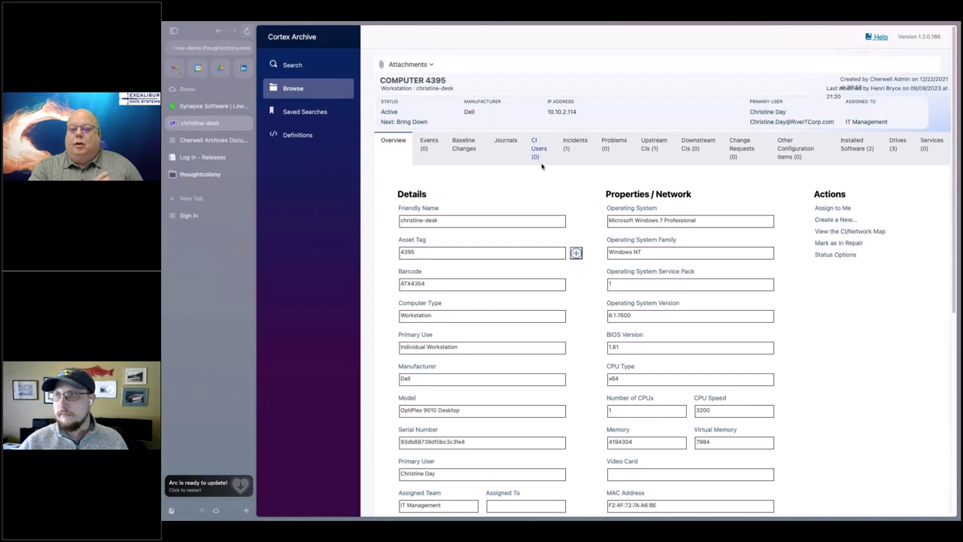
pyautogui.click(309, 89)
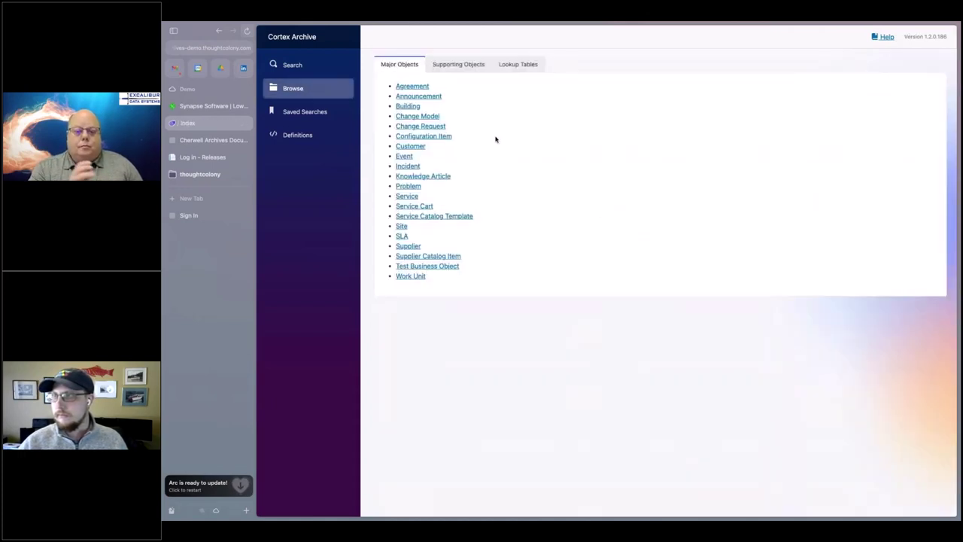
# - Reopen the 70-item Configuration Item list, scan page 1, and export it as CSV
pyautogui.click(425, 137)
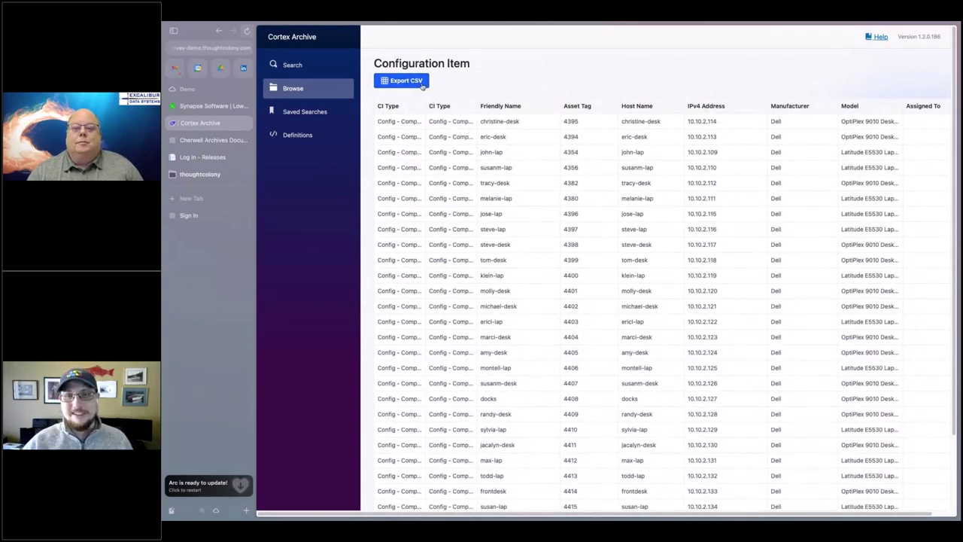
pyautogui.scroll(-3, 450, 136)
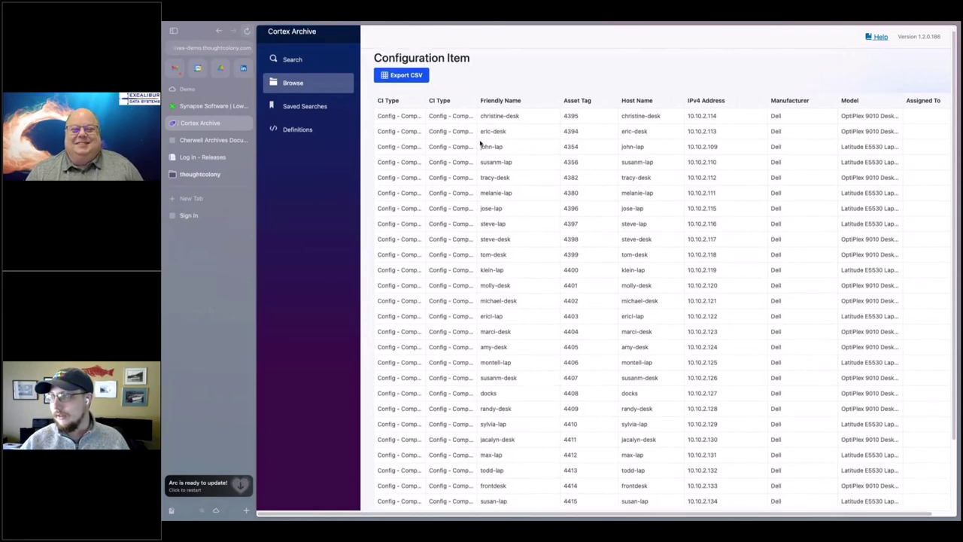
pyautogui.scroll(3, 466, 149)
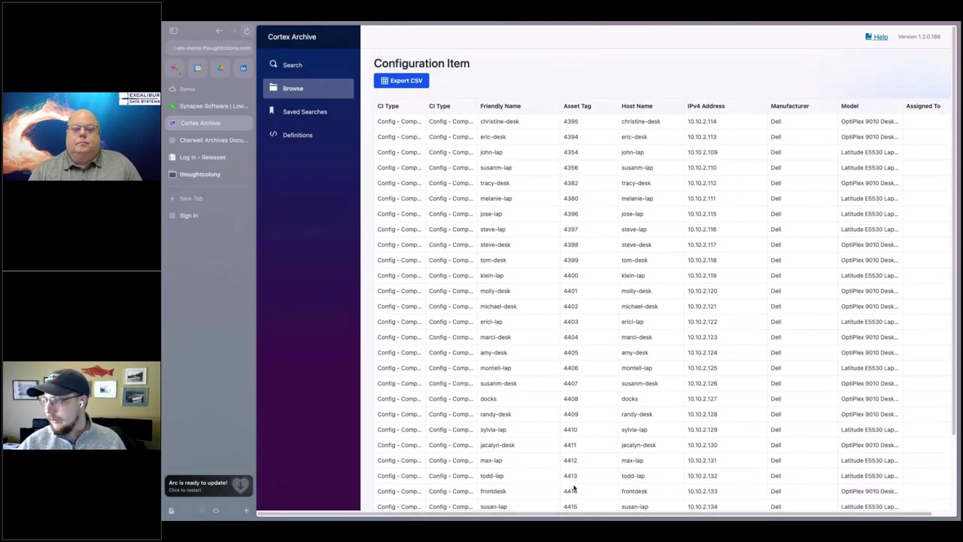
pyautogui.hscroll(-2, 560, 517)
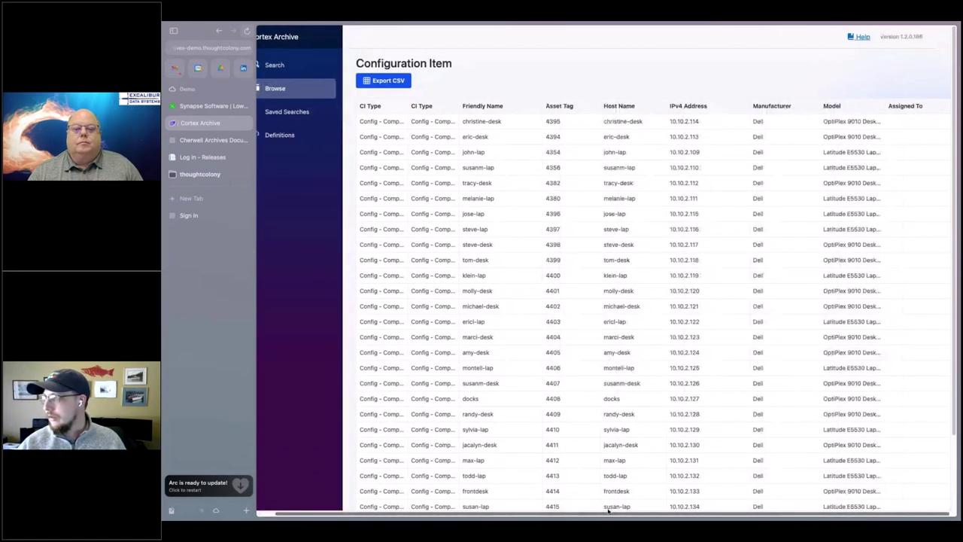
pyautogui.hscroll(2, 524, 512)
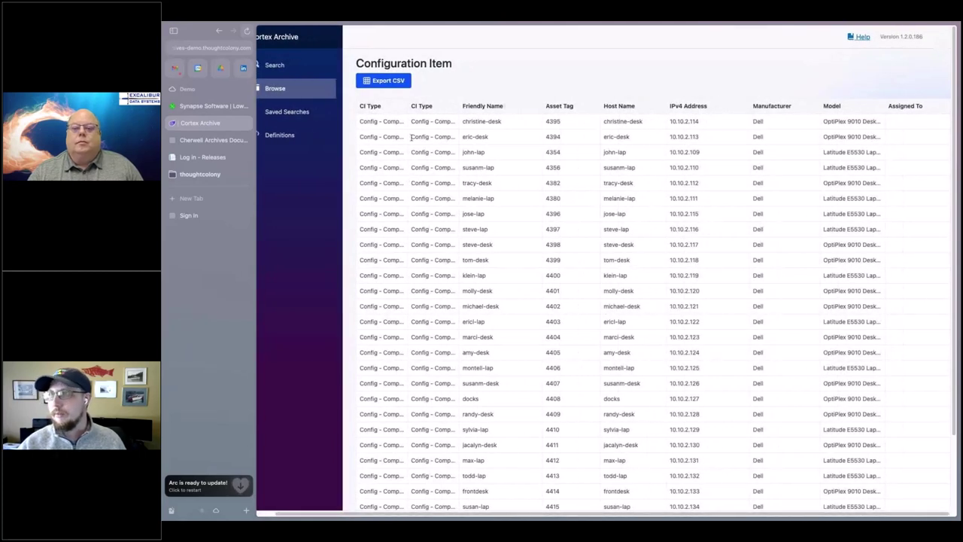
pyautogui.scroll(-2, 455, 96)
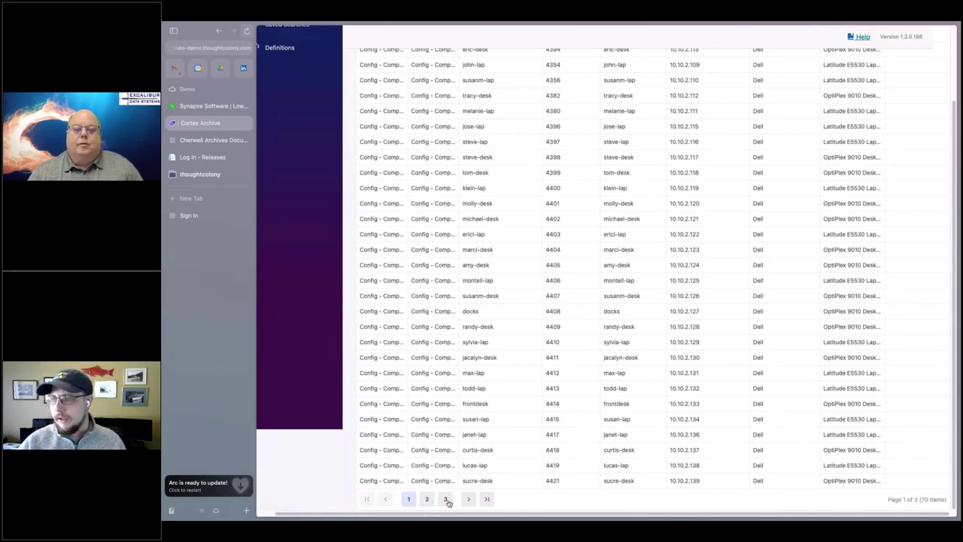
pyautogui.scroll(2, 487, 400)
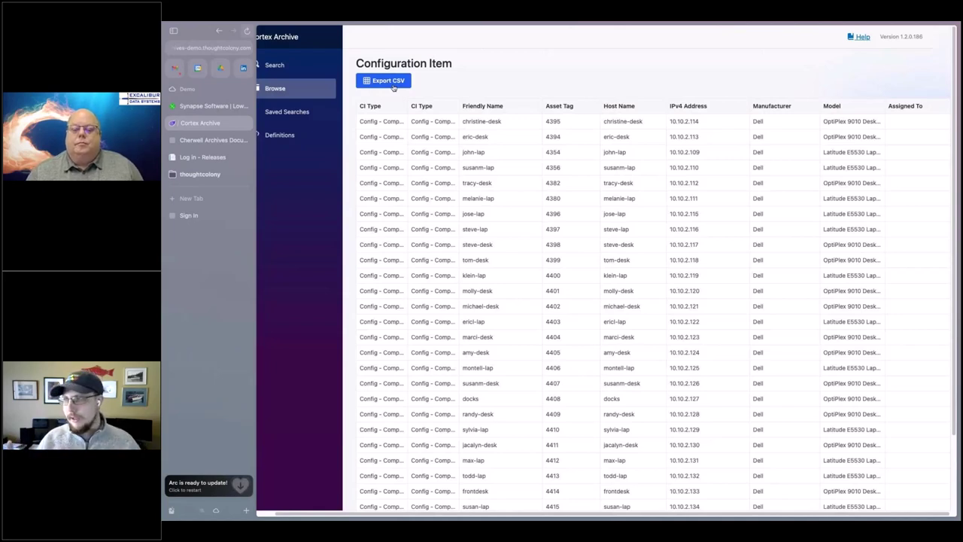
pyautogui.scroll(-3, 539, 260)
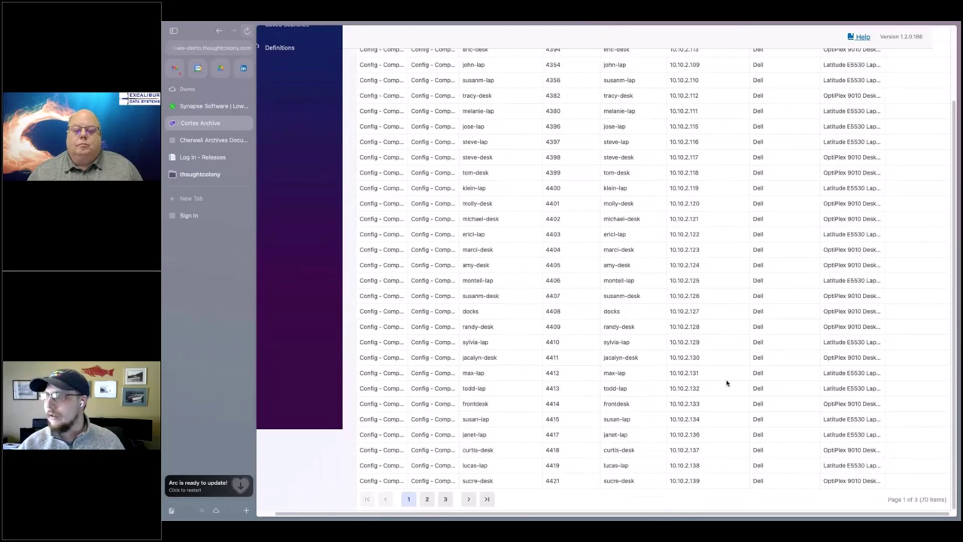
pyautogui.scroll(5, 727, 383)
pyautogui.click(384, 81)
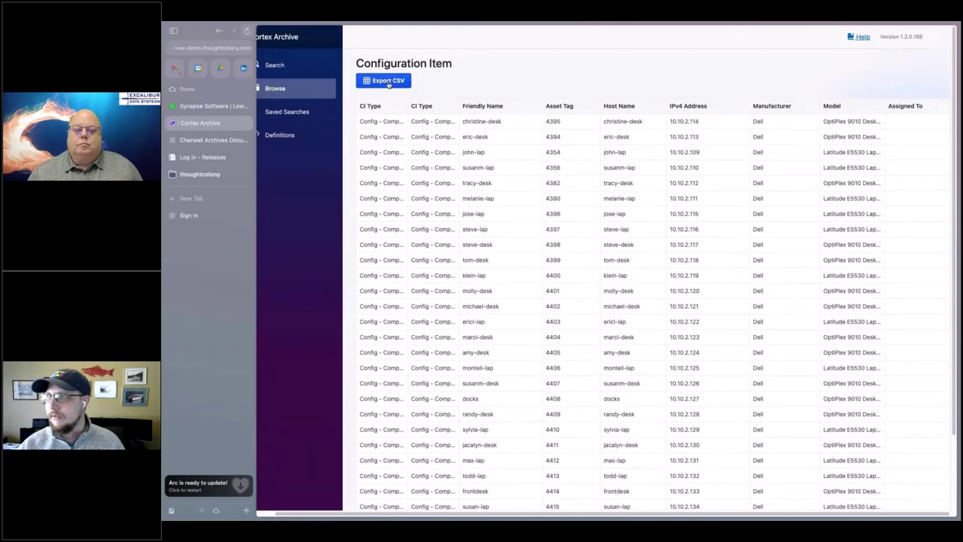